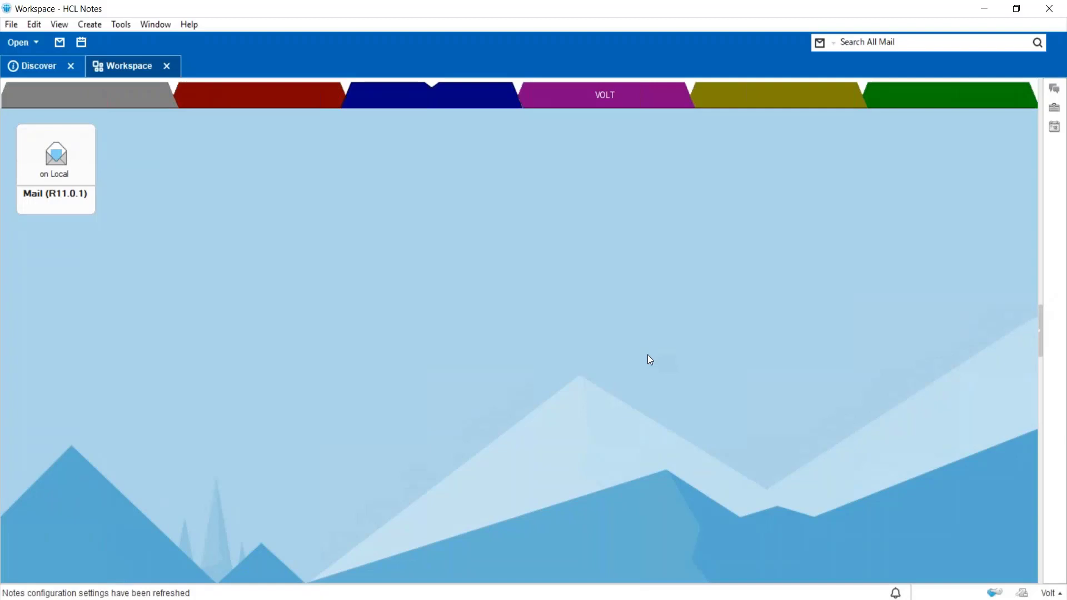
- Open the mail11.ntf mail template in Designer and scroll its Forms list down to Message
{"action": "right_click", "coordinate": [74, 175]}
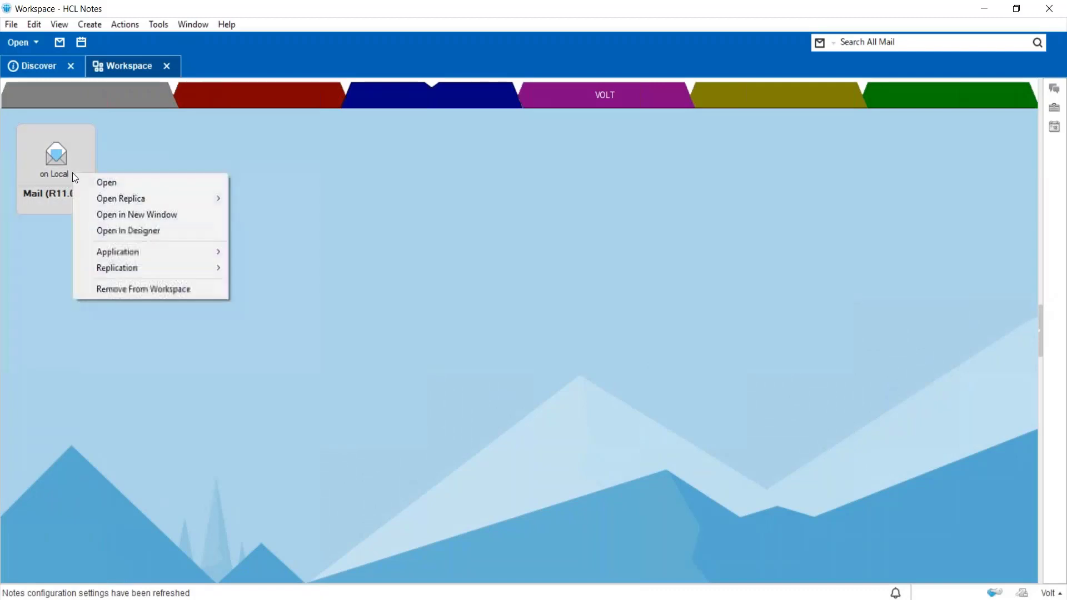
{"action": "left_click", "coordinate": [185, 231]}
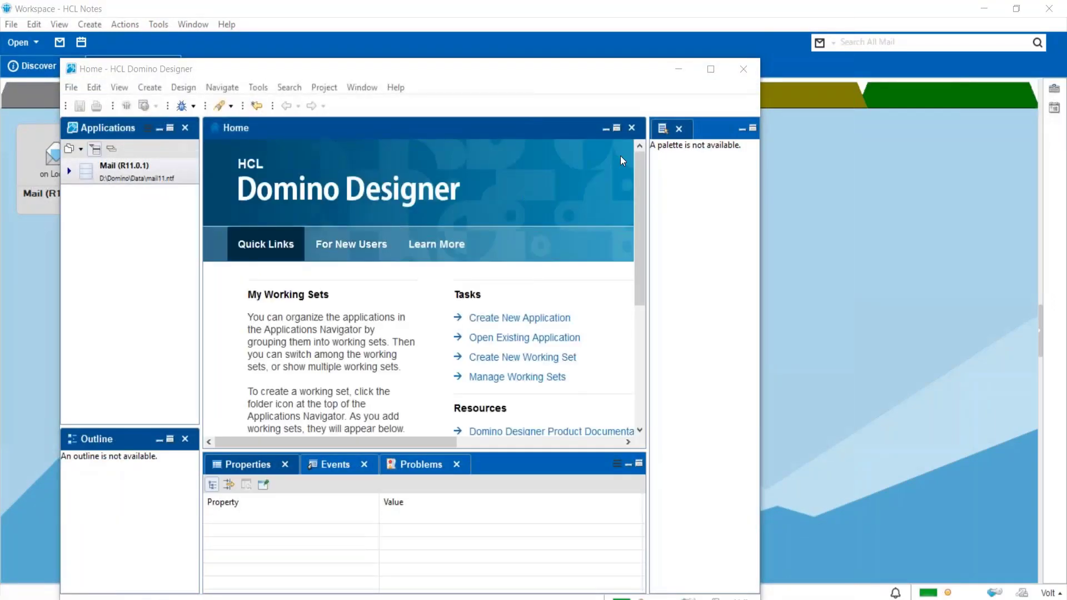
{"action": "left_click", "coordinate": [711, 69]}
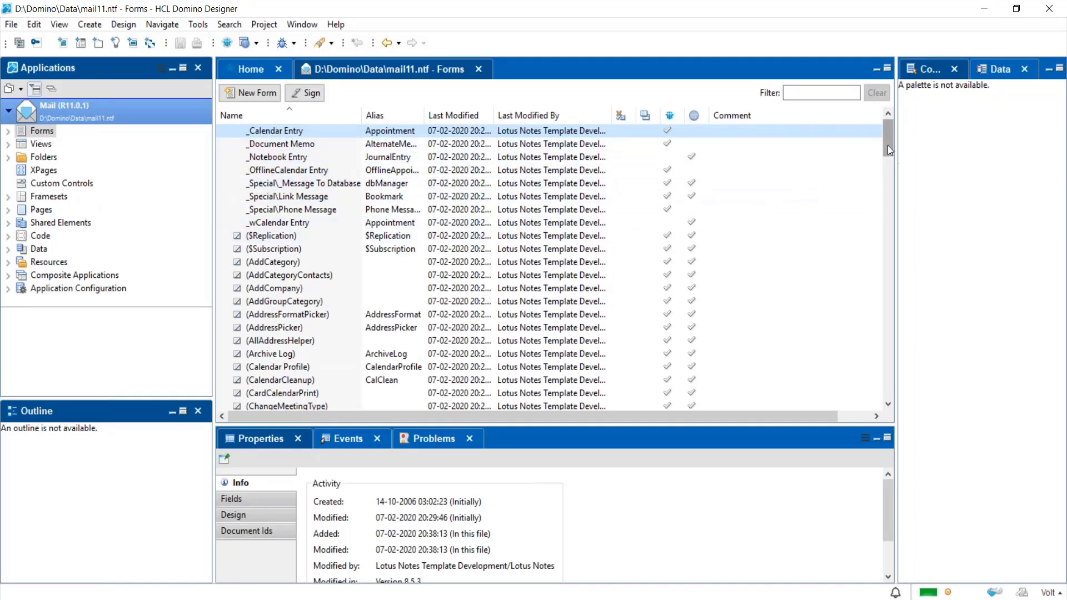
{"action": "left_click_drag", "start_coordinate": [888, 145], "coordinate": [884, 358]}
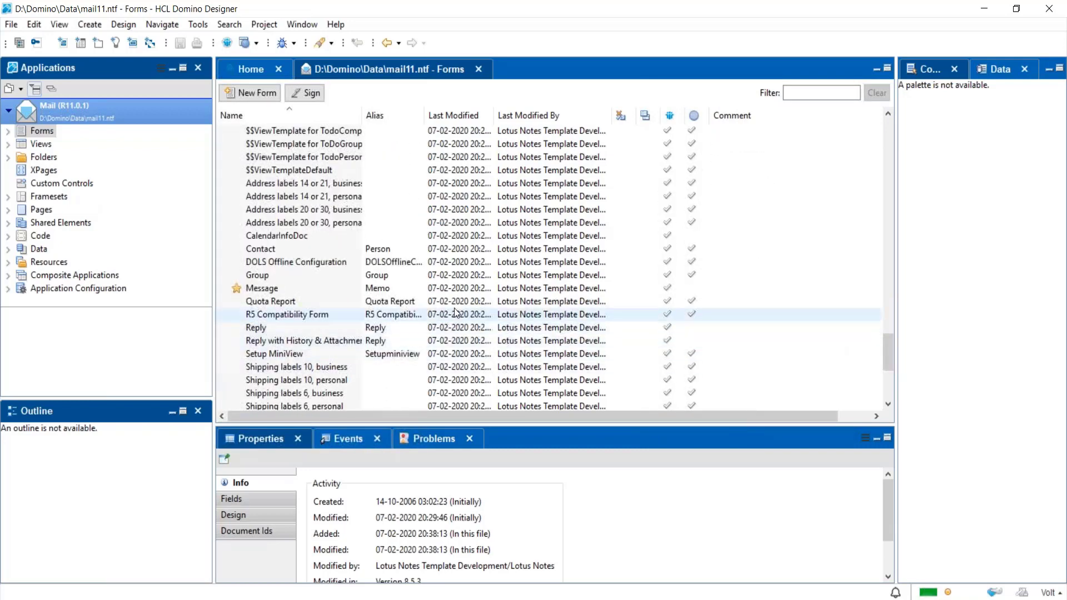
- Open the Message form's design and select its Body field
{"action": "left_click", "coordinate": [378, 288]}
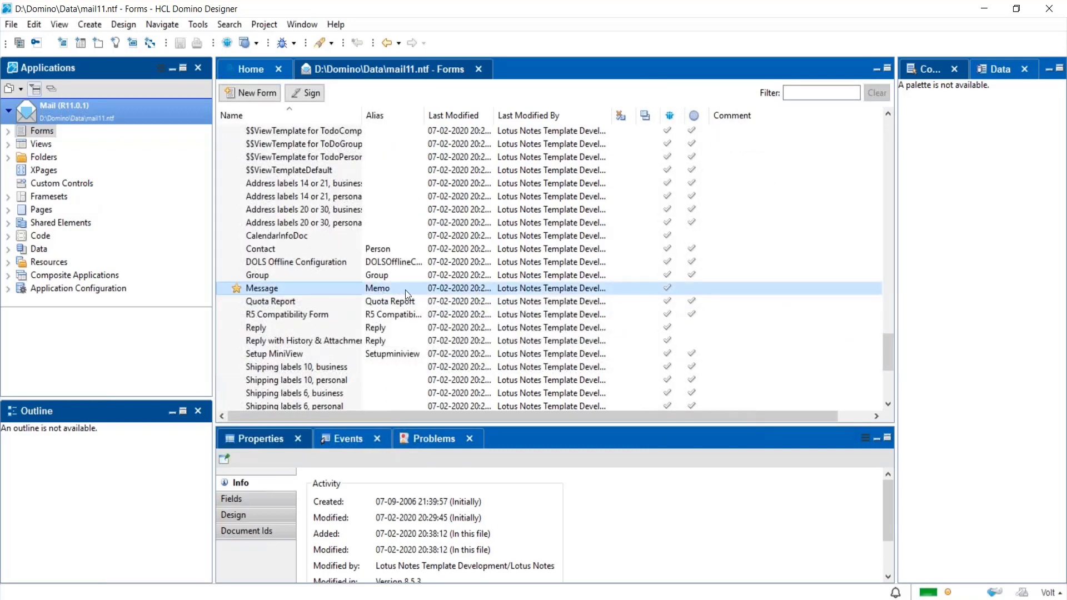
{"action": "double_click", "coordinate": [406, 293]}
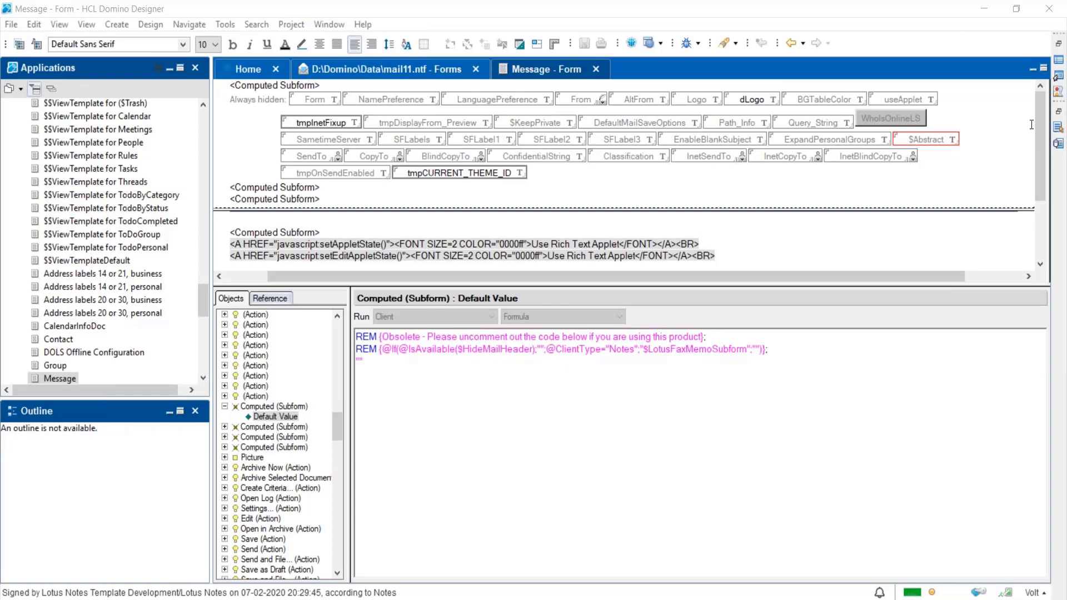
{"action": "left_click_drag", "start_coordinate": [1040, 140], "coordinate": [1043, 201]}
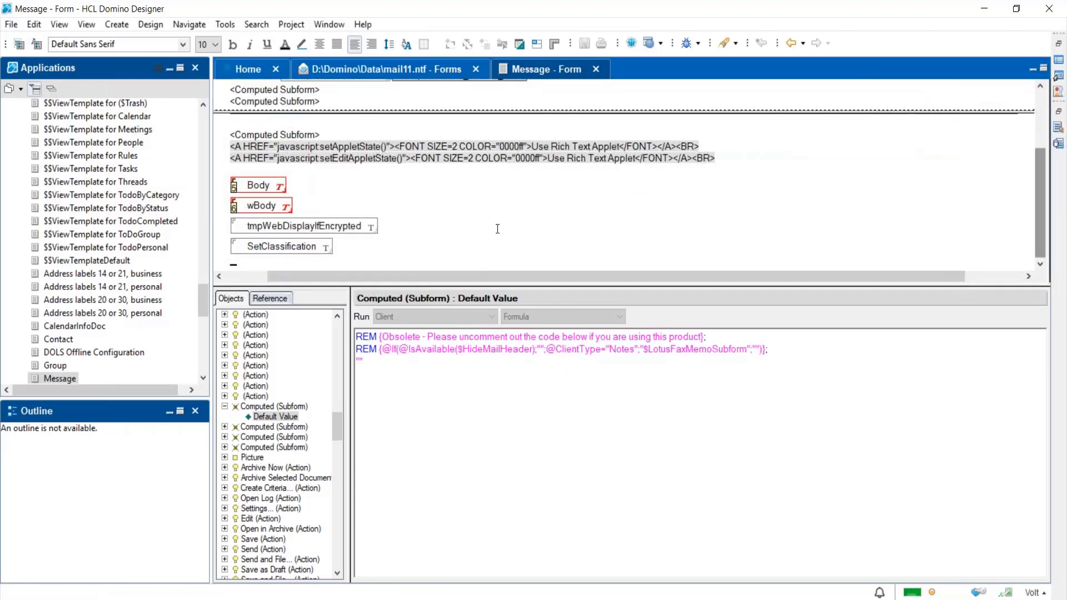
{"action": "left_click", "coordinate": [267, 184]}
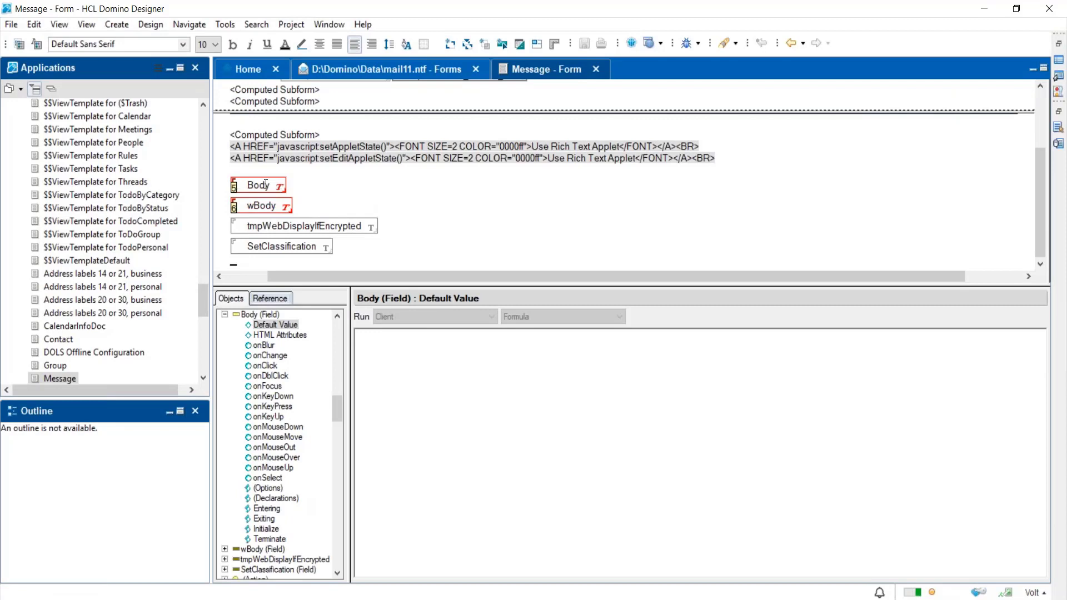
- Set the Body field's font to Corbel at size 11 in Field properties
{"action": "double_click", "coordinate": [266, 185]}
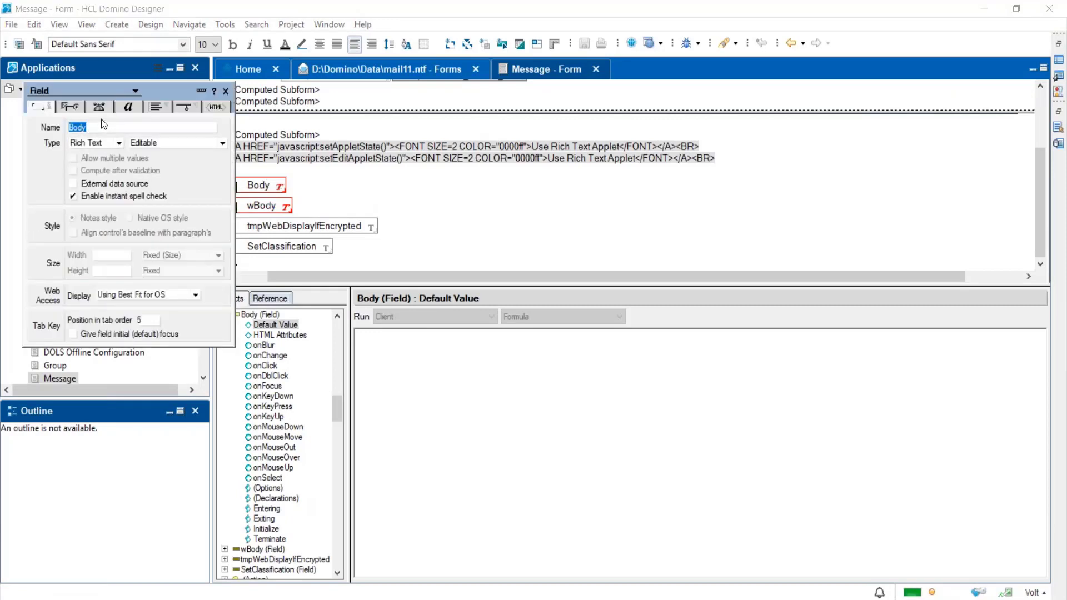
{"action": "left_click", "coordinate": [127, 107]}
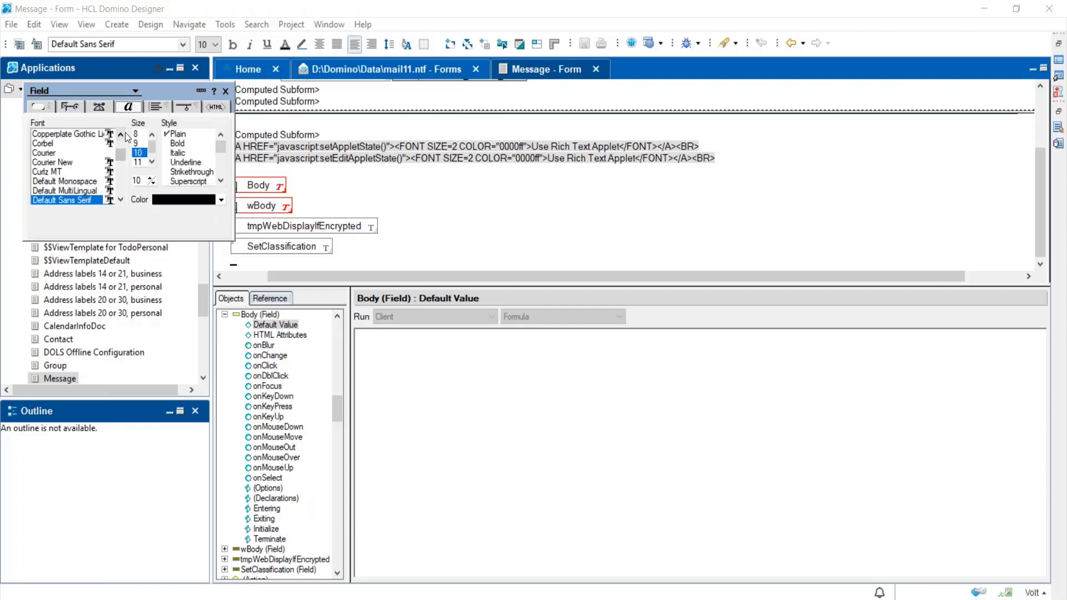
{"action": "left_click", "coordinate": [120, 135]}
{"action": "left_click", "coordinate": [120, 135]}
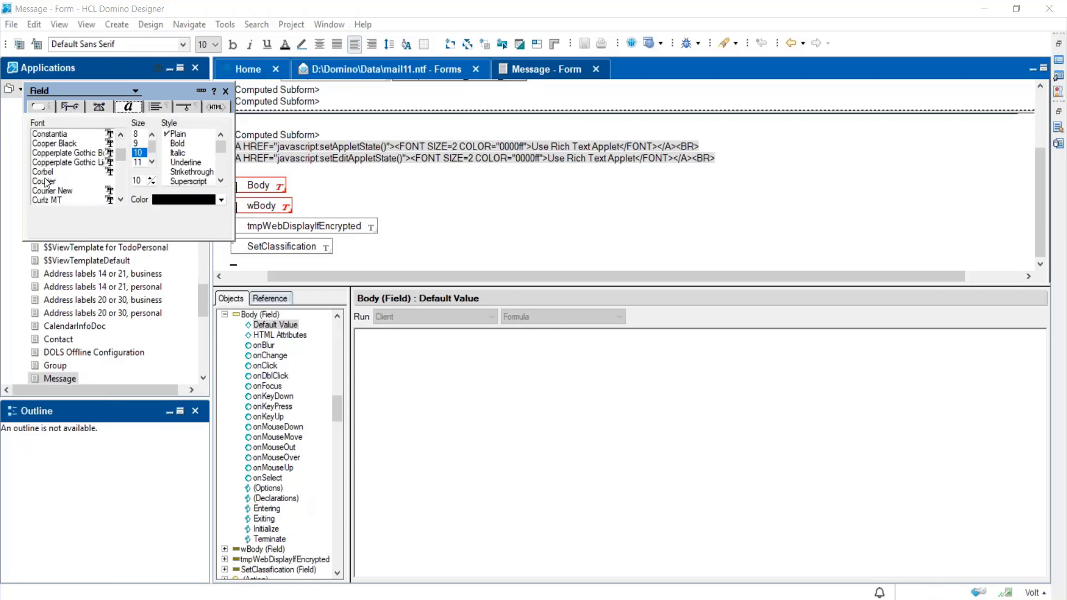
{"action": "left_click", "coordinate": [50, 172]}
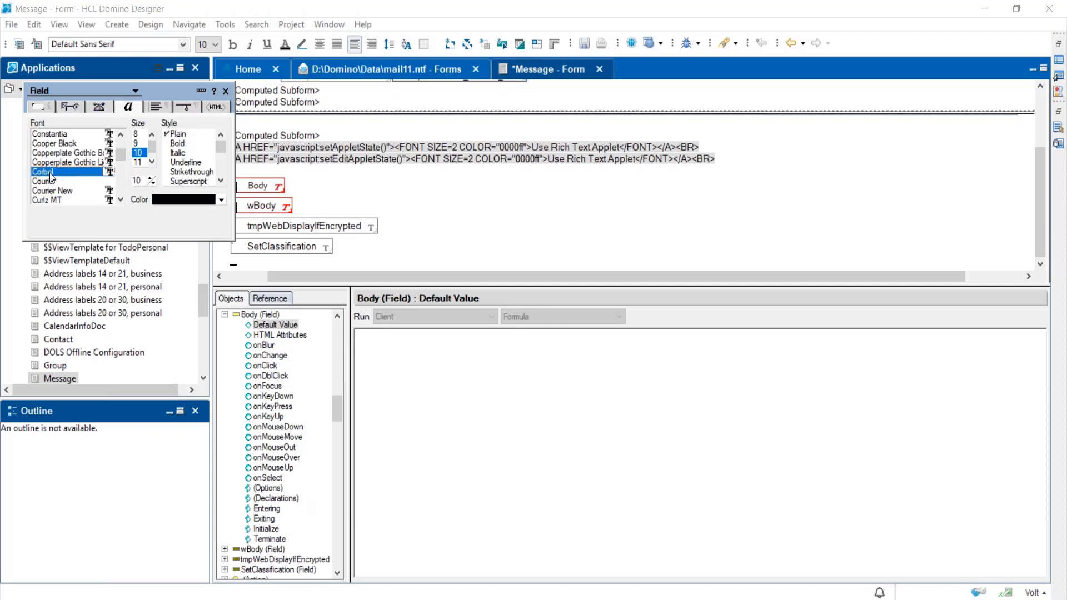
{"action": "left_click", "coordinate": [152, 162]}
{"action": "left_click", "coordinate": [139, 153]}
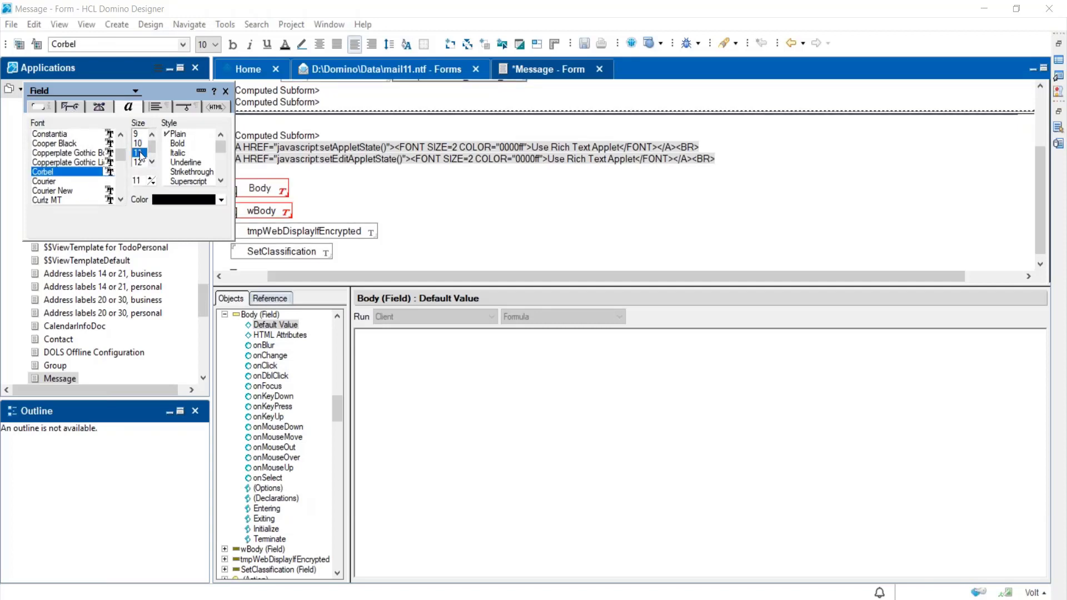
{"action": "left_click", "coordinate": [226, 92]}
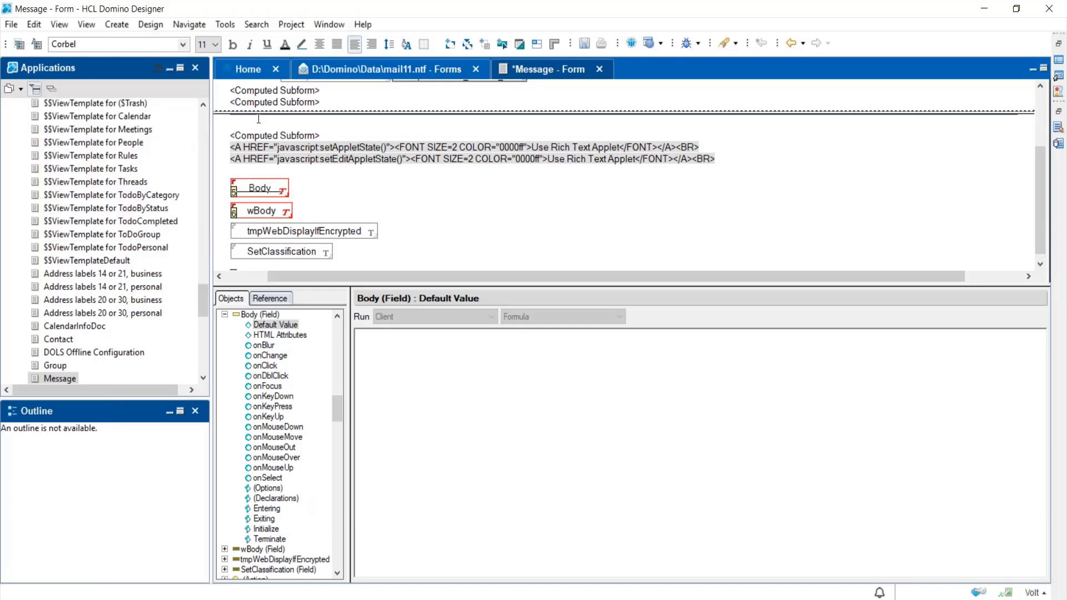
{"action": "left_click", "coordinate": [352, 189]}
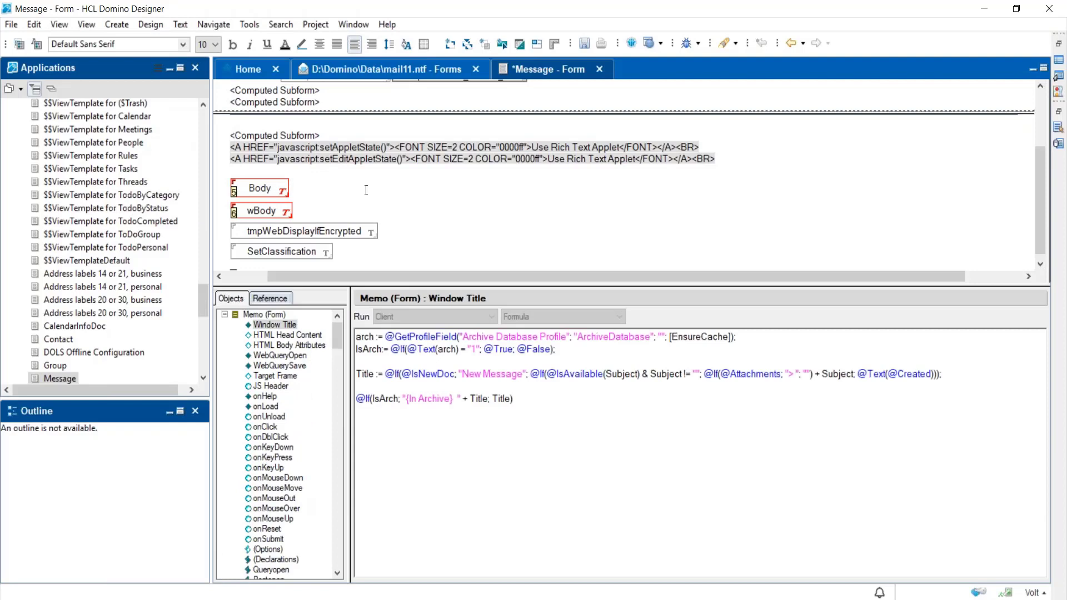
- Change the Body paragraph's style from DefaultStyleForMail to [None]
{"action": "right_click", "coordinate": [484, 192]}
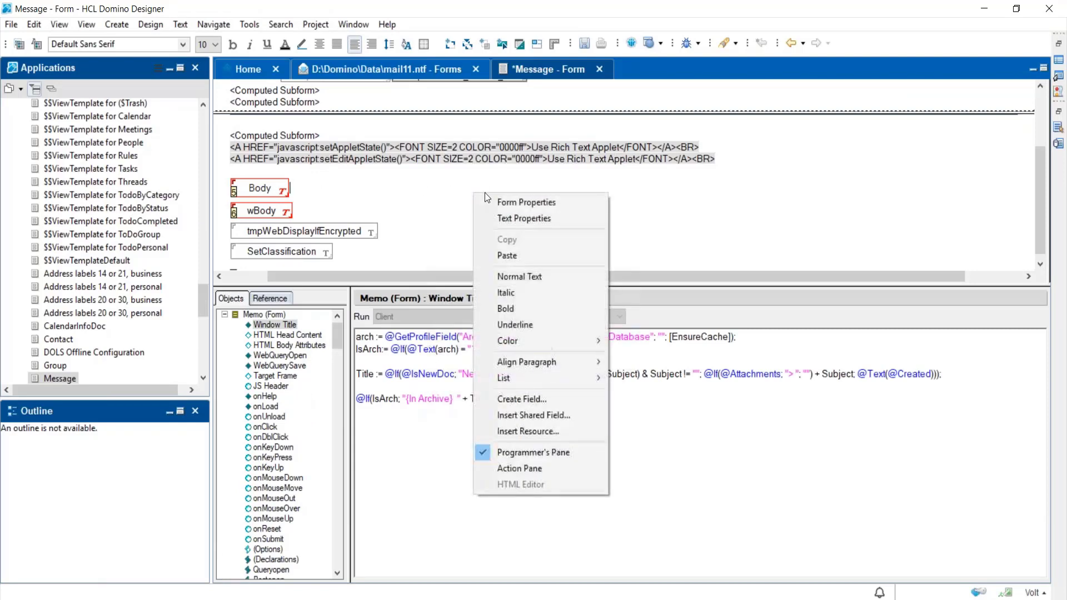
{"action": "left_click", "coordinate": [556, 215]}
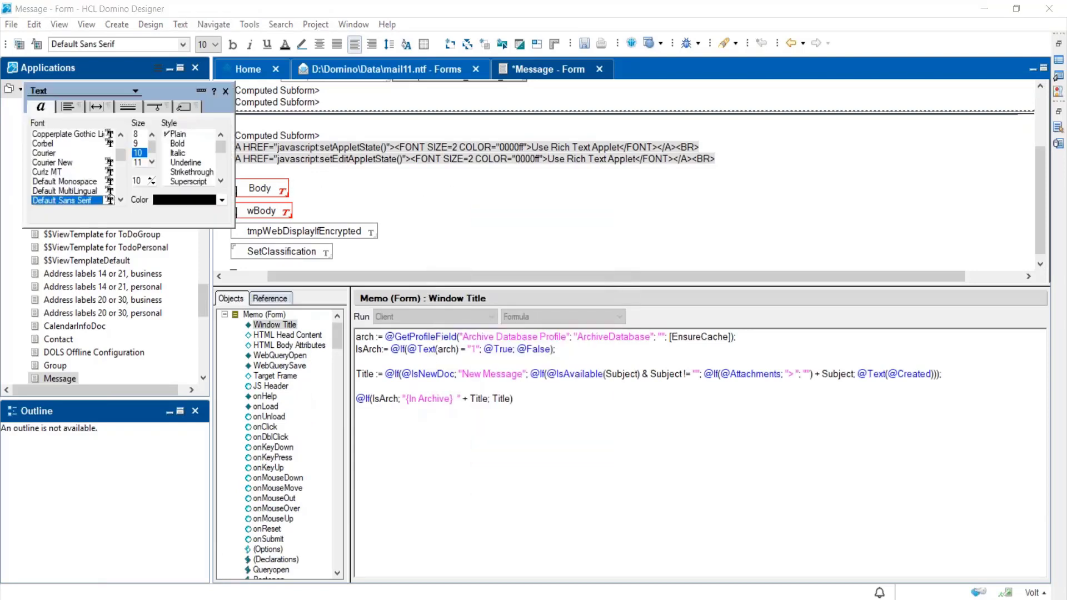
{"action": "left_click", "coordinate": [190, 106]}
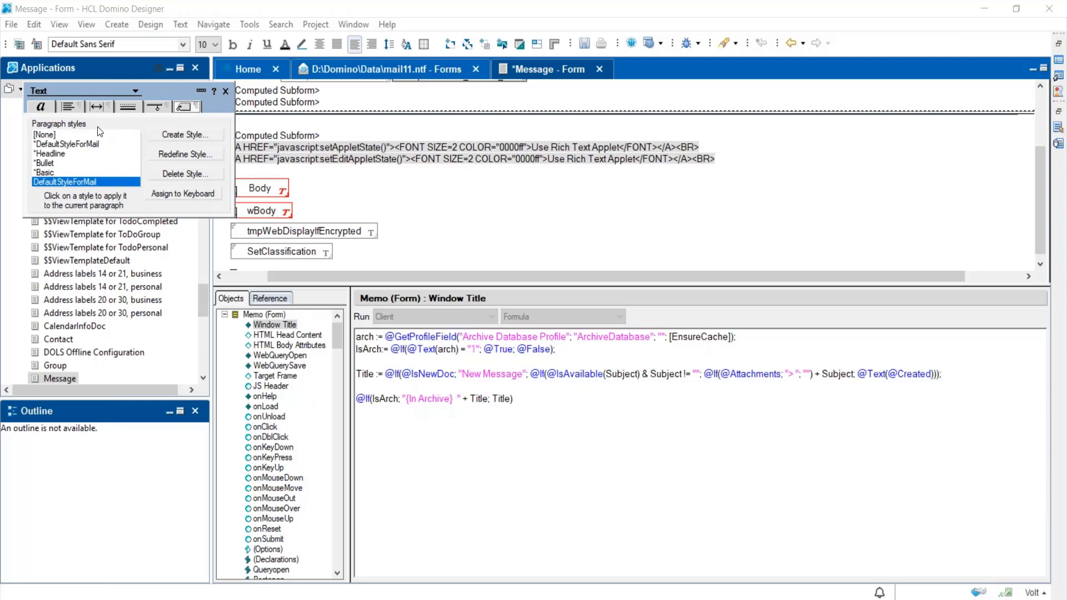
{"action": "left_click", "coordinate": [49, 136]}
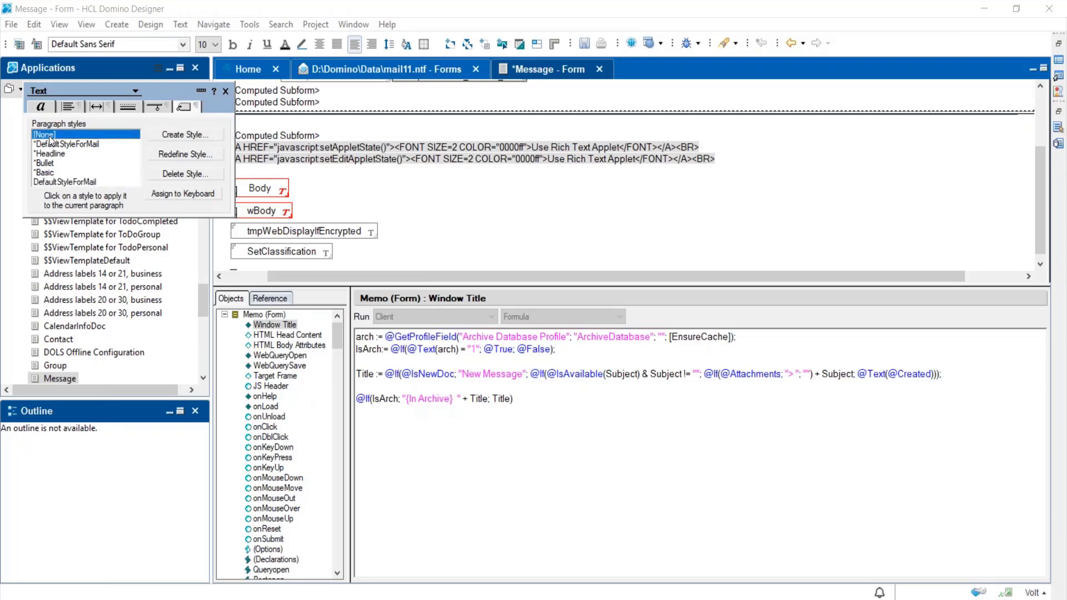
{"action": "left_click", "coordinate": [226, 91]}
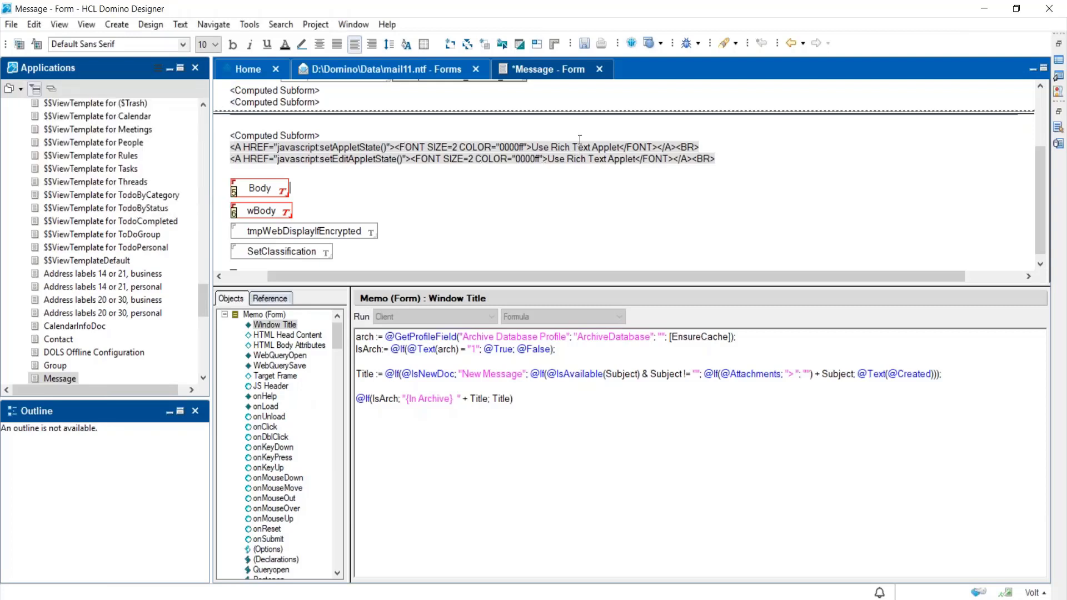
- Close the Message form and save its changes
{"action": "left_click", "coordinate": [600, 70]}
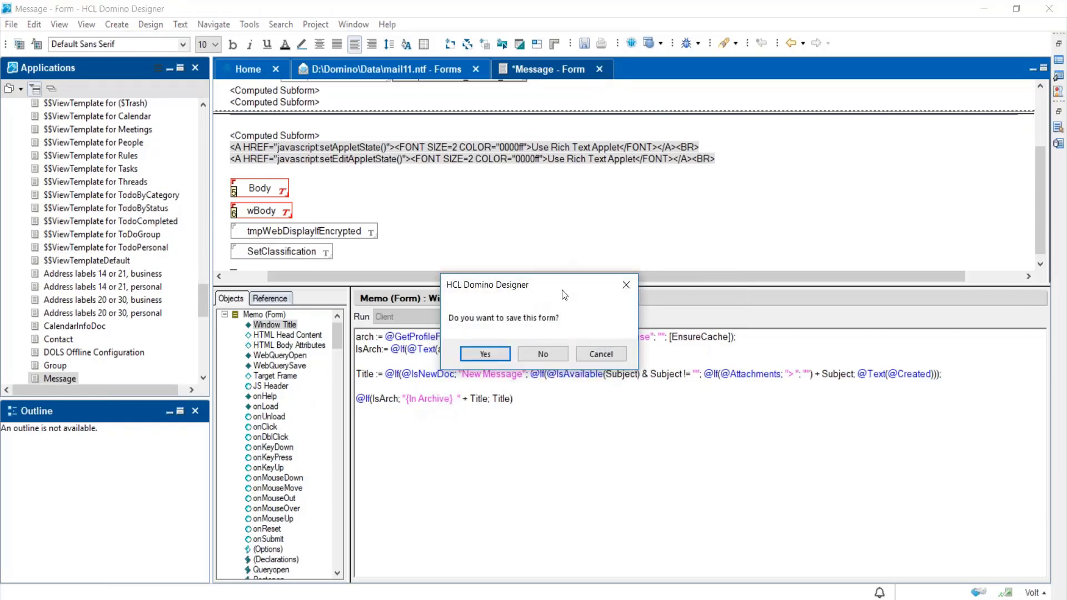
{"action": "left_click", "coordinate": [485, 355]}
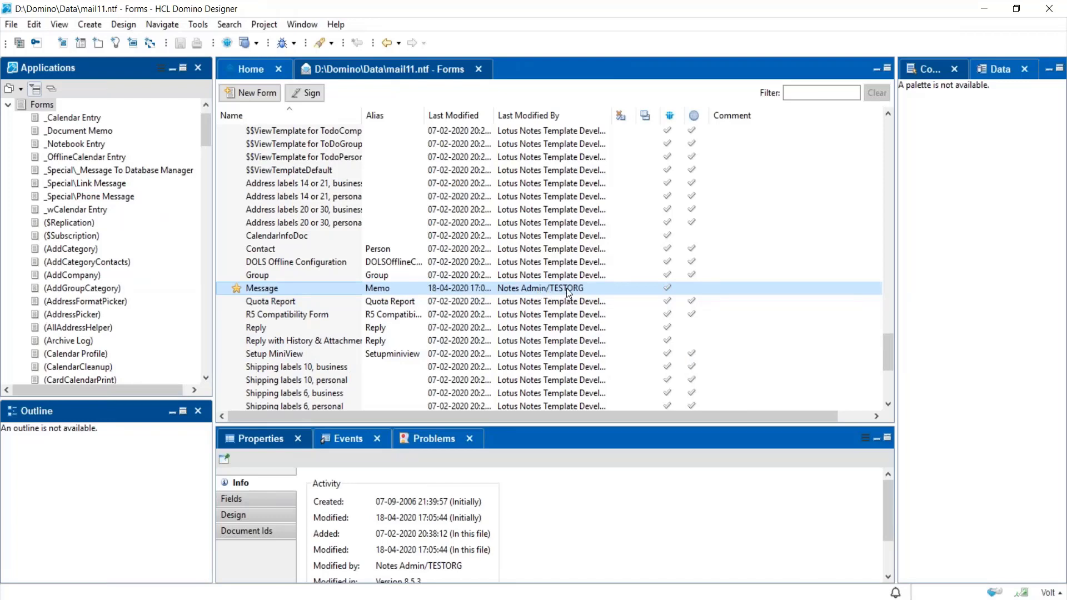
{"action": "left_click", "coordinate": [385, 332]}
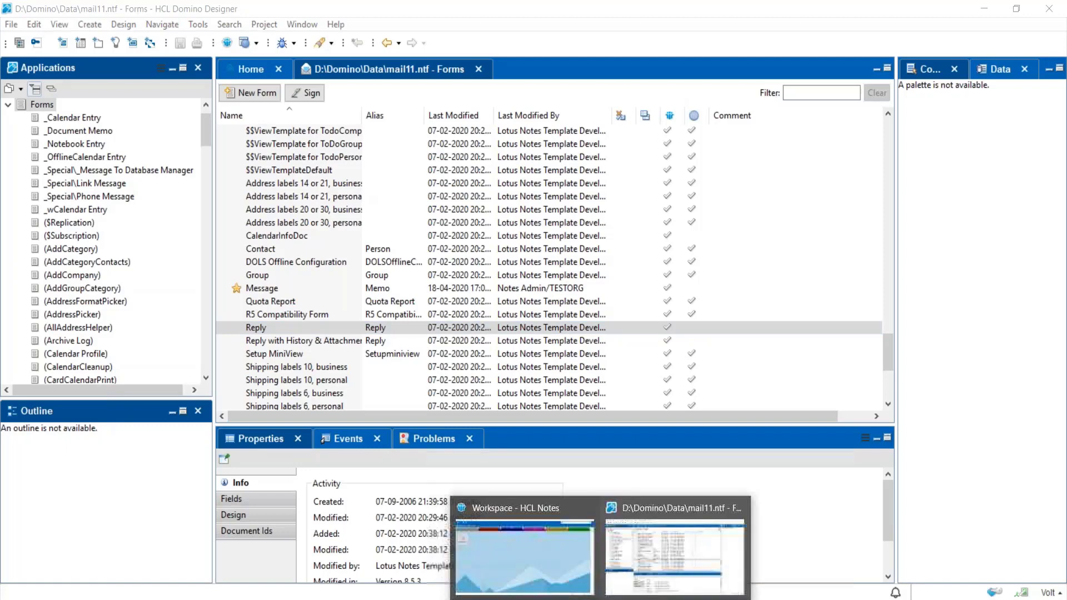
- Start a new Notes mail message and confirm its body font is Corbel 11
{"action": "left_click", "coordinate": [539, 549]}
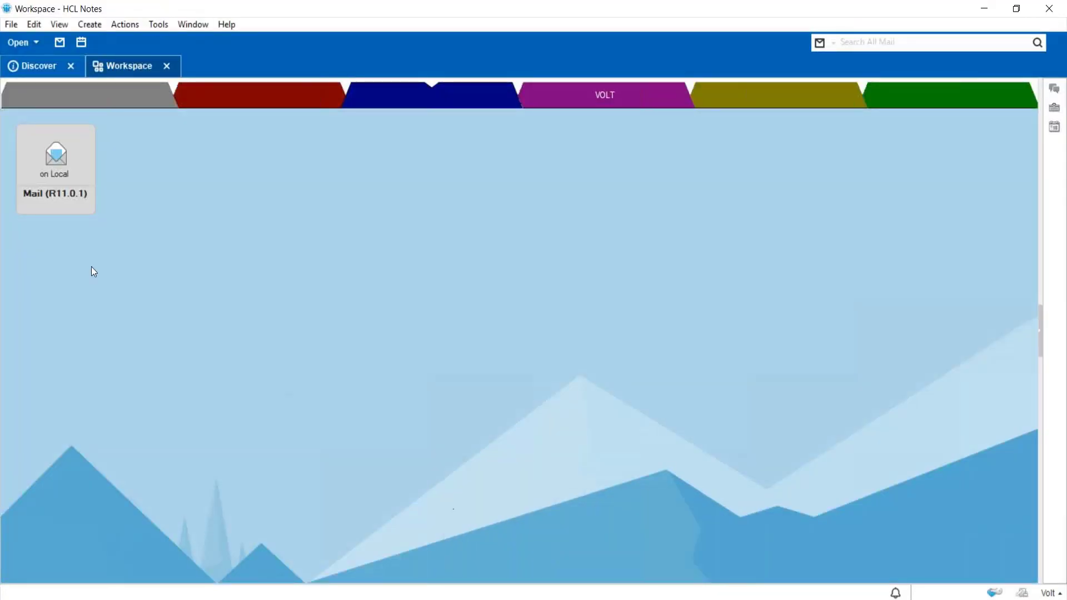
{"action": "double_click", "coordinate": [48, 177]}
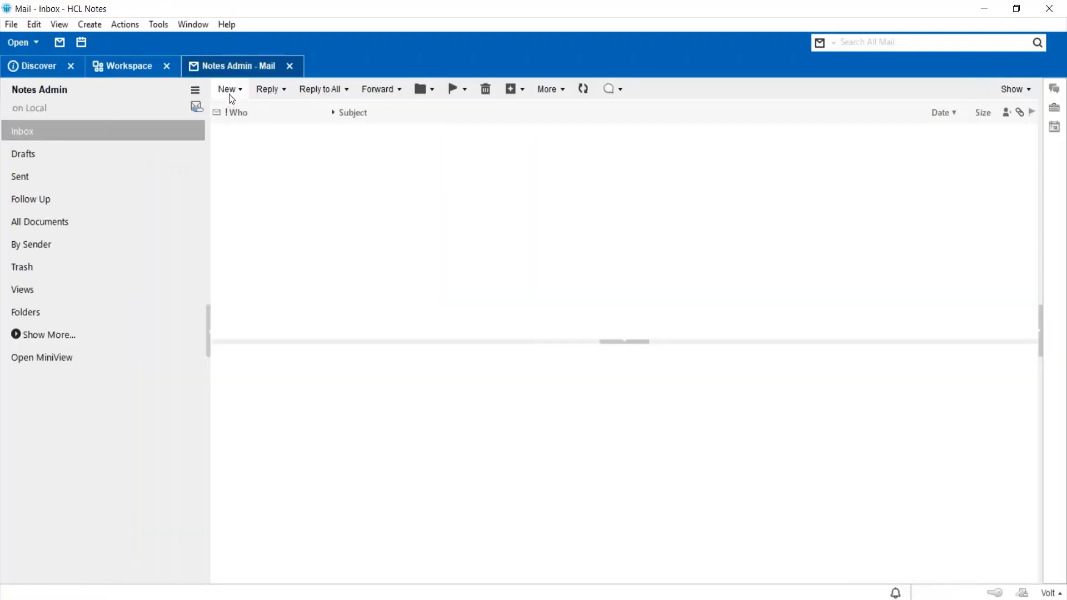
{"action": "left_click", "coordinate": [229, 97]}
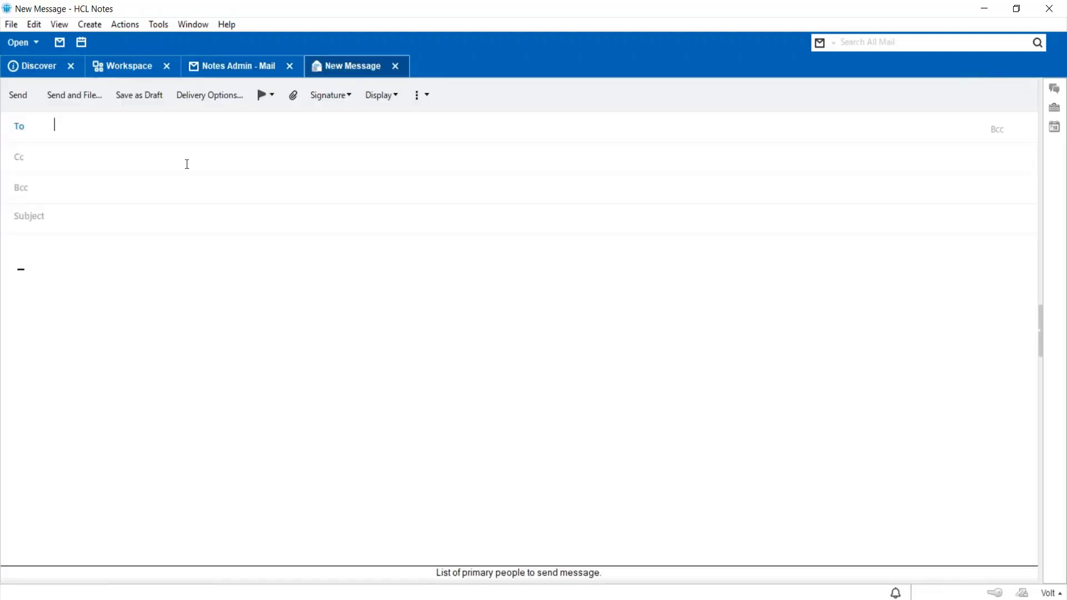
{"action": "left_click", "coordinate": [155, 273]}
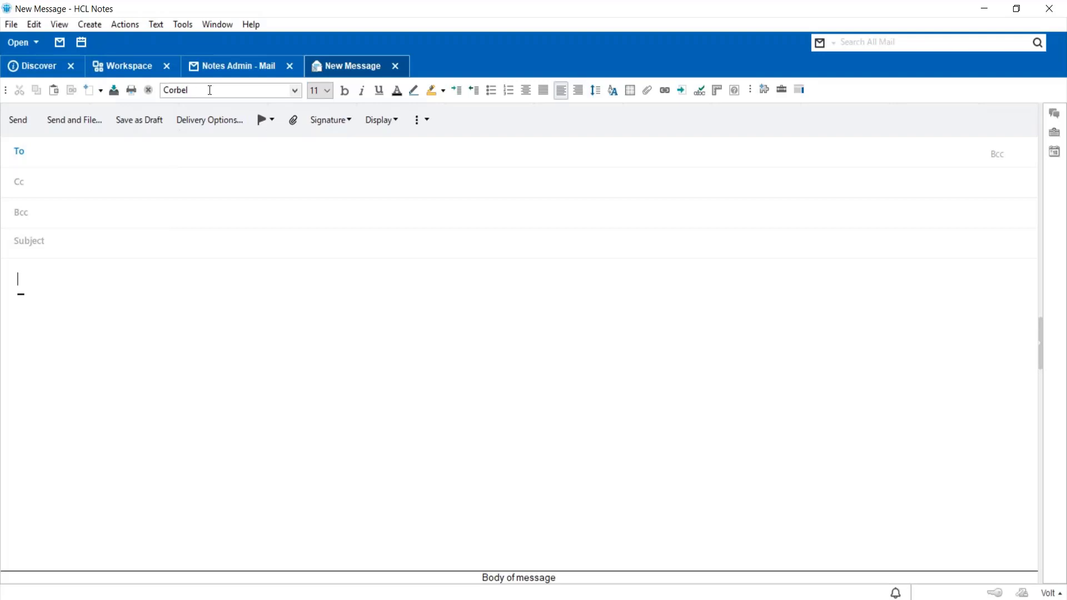
{"action": "left_click", "coordinate": [210, 90]}
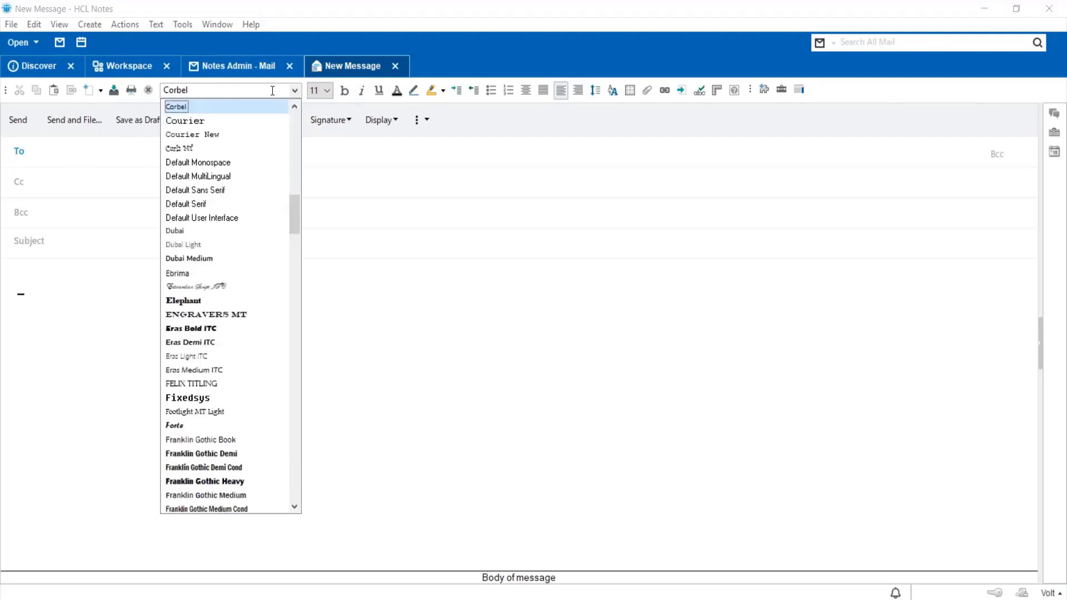
{"action": "left_click", "coordinate": [457, 319]}
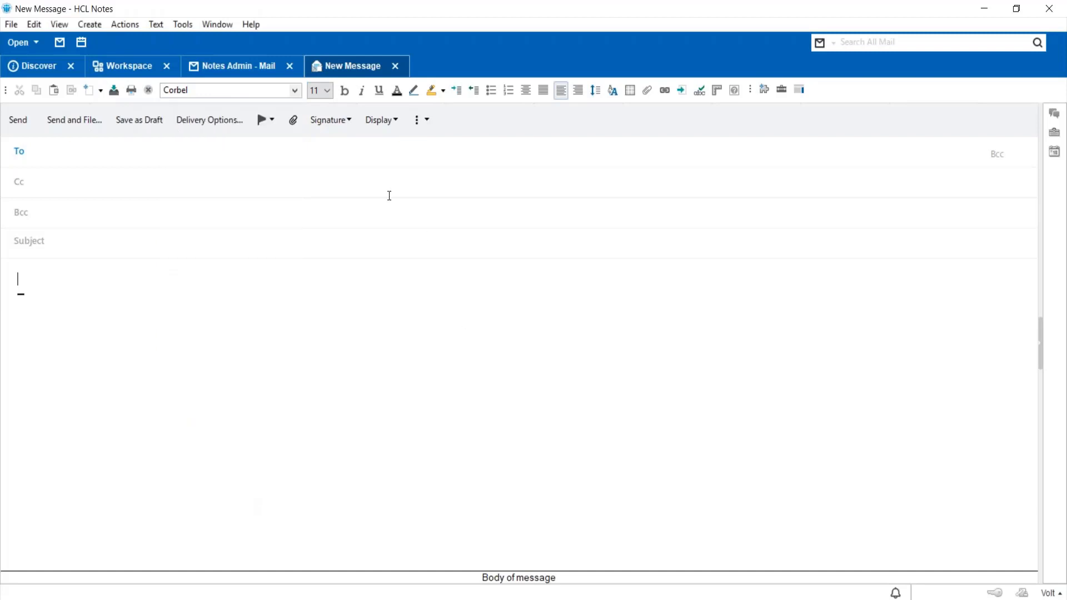